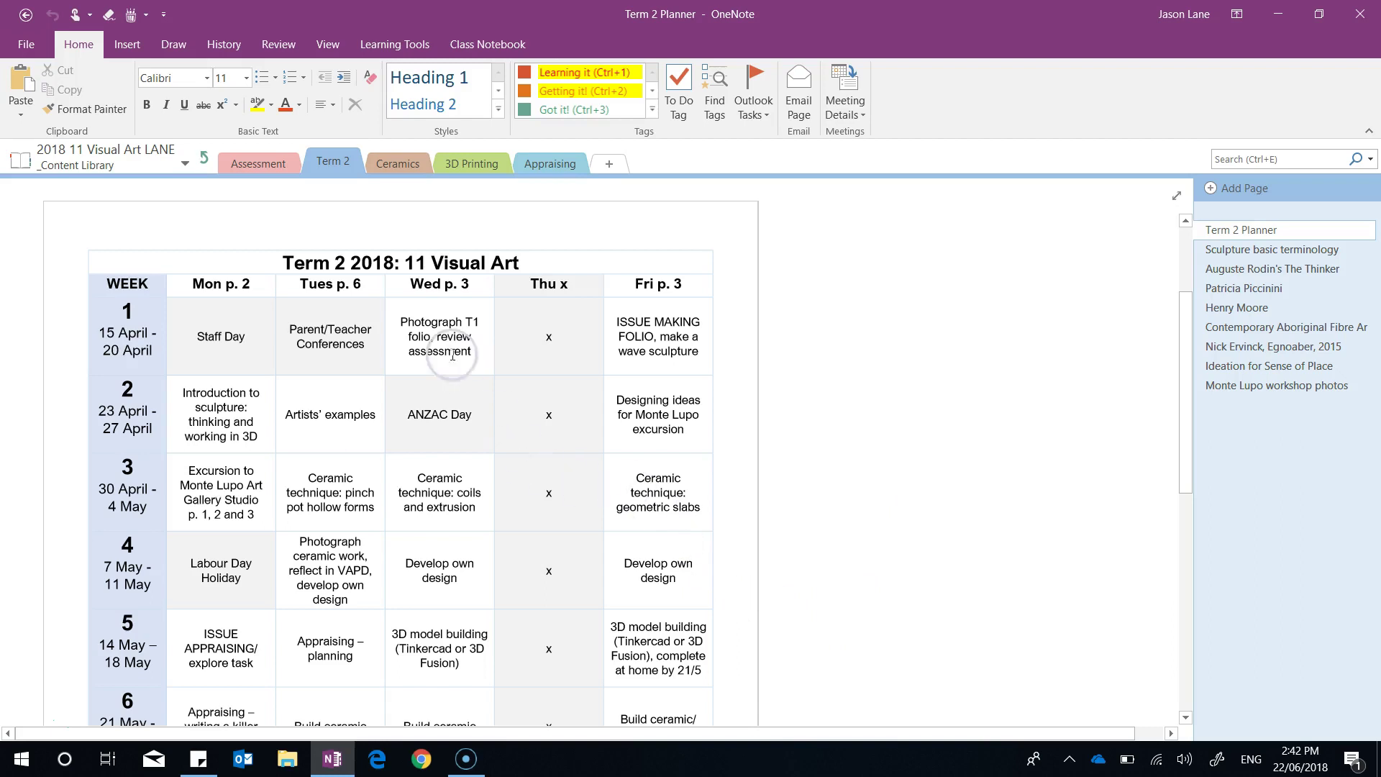
Check where the Term 2 section is stored, returning to the Term 2 Planner page each time.
click(333, 163)
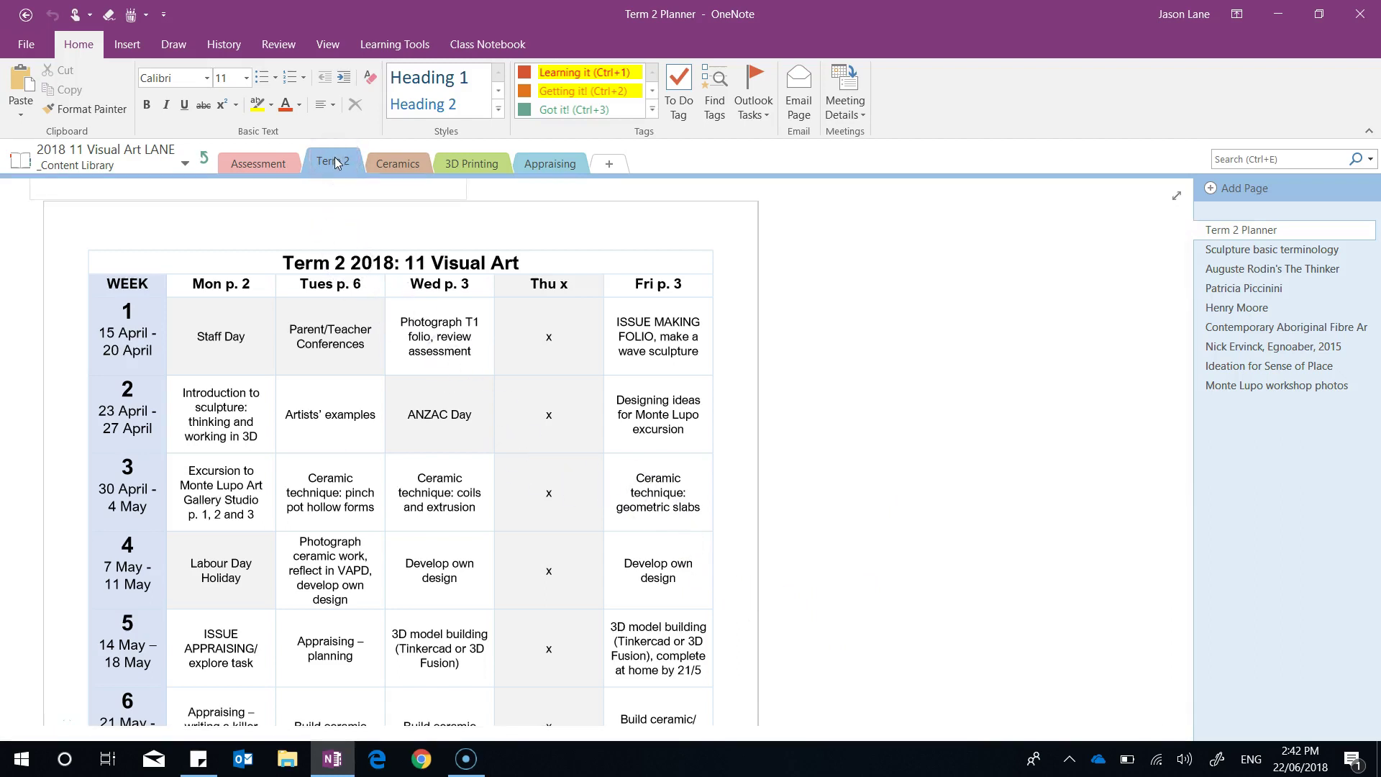
click(361, 200)
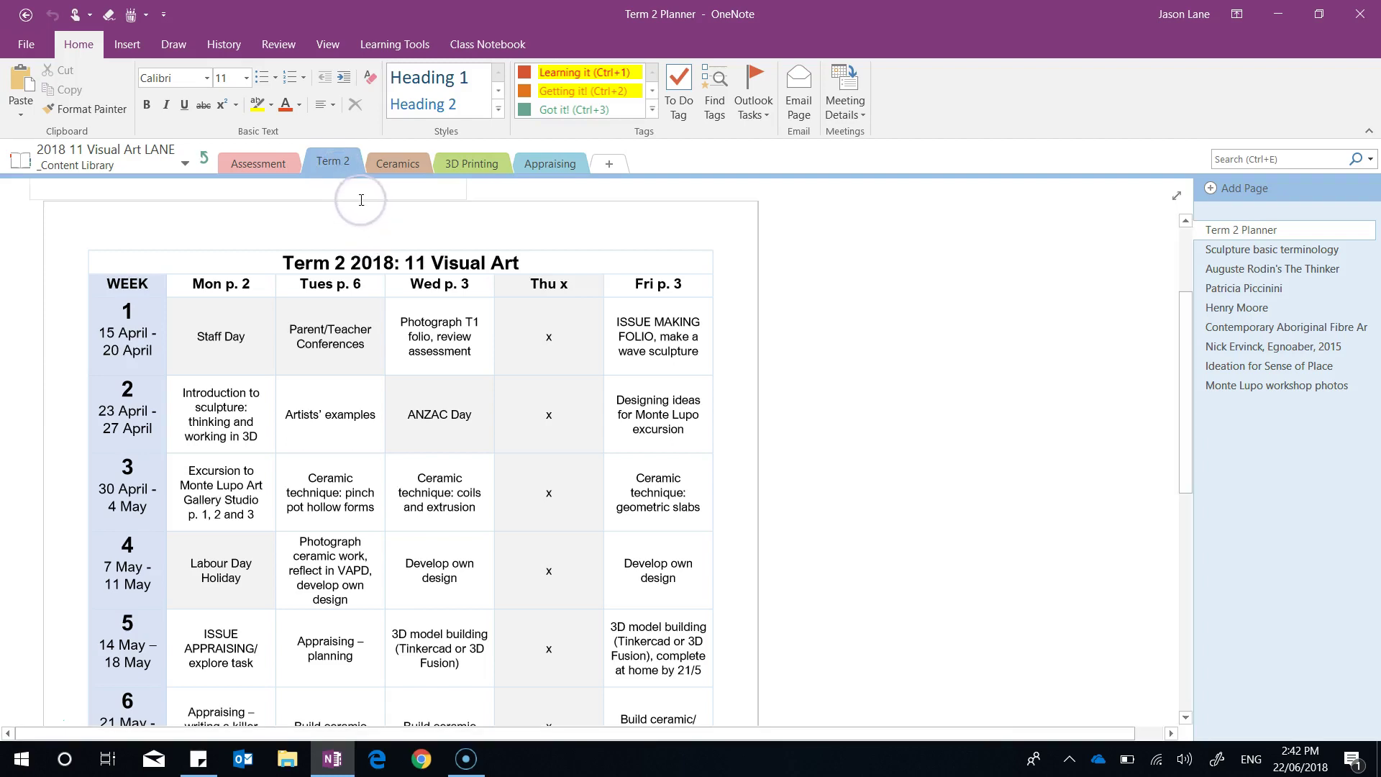
click(342, 161)
click(348, 216)
Go up to the notebook root, look inside _Teacher Only, then return to the root.
click(205, 158)
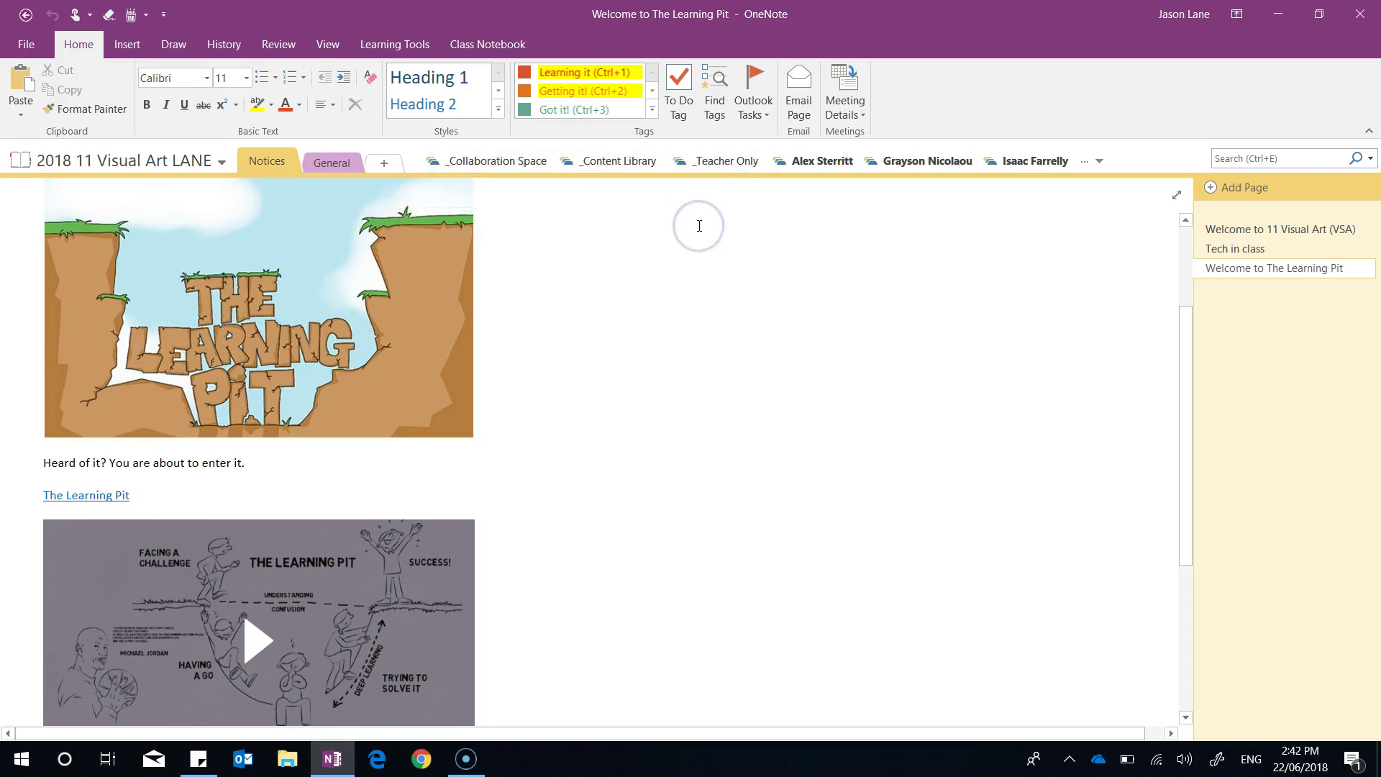
click(739, 162)
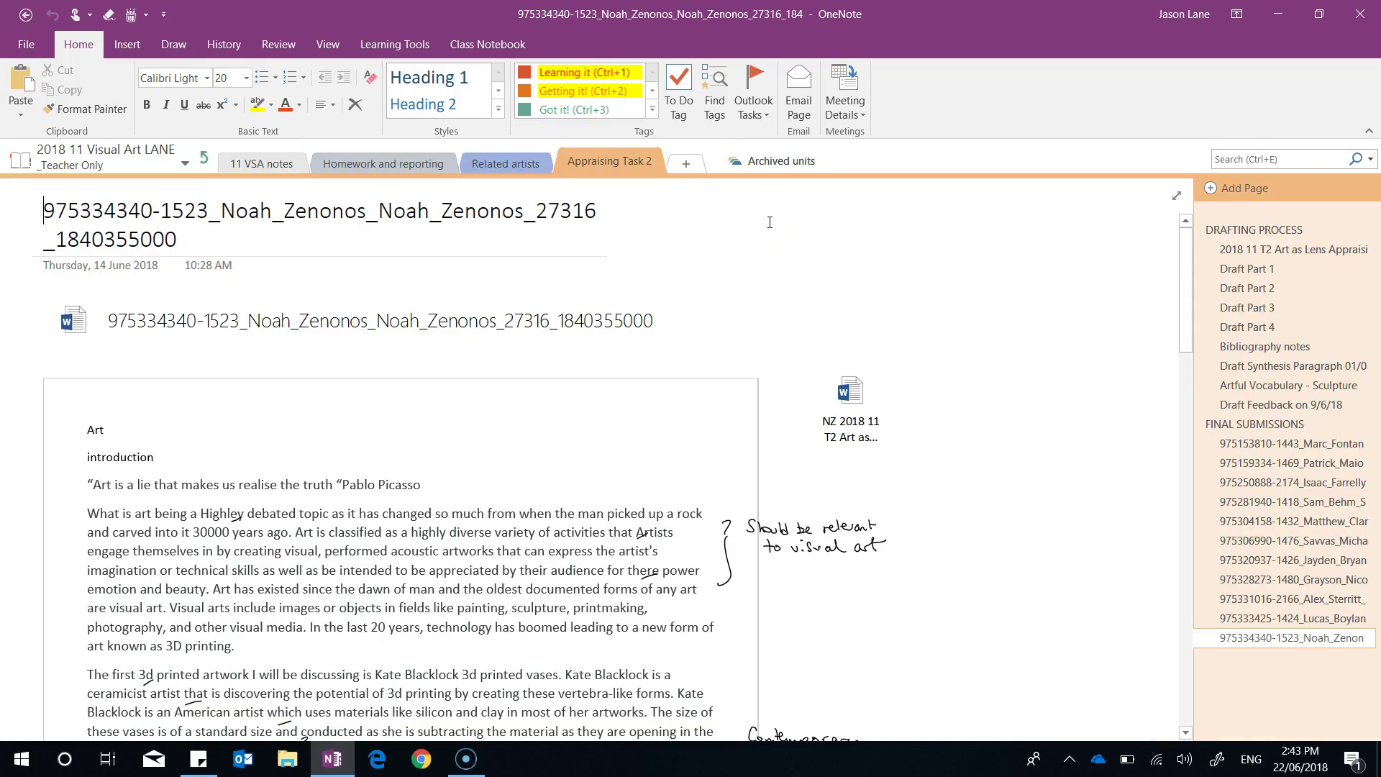
click(205, 157)
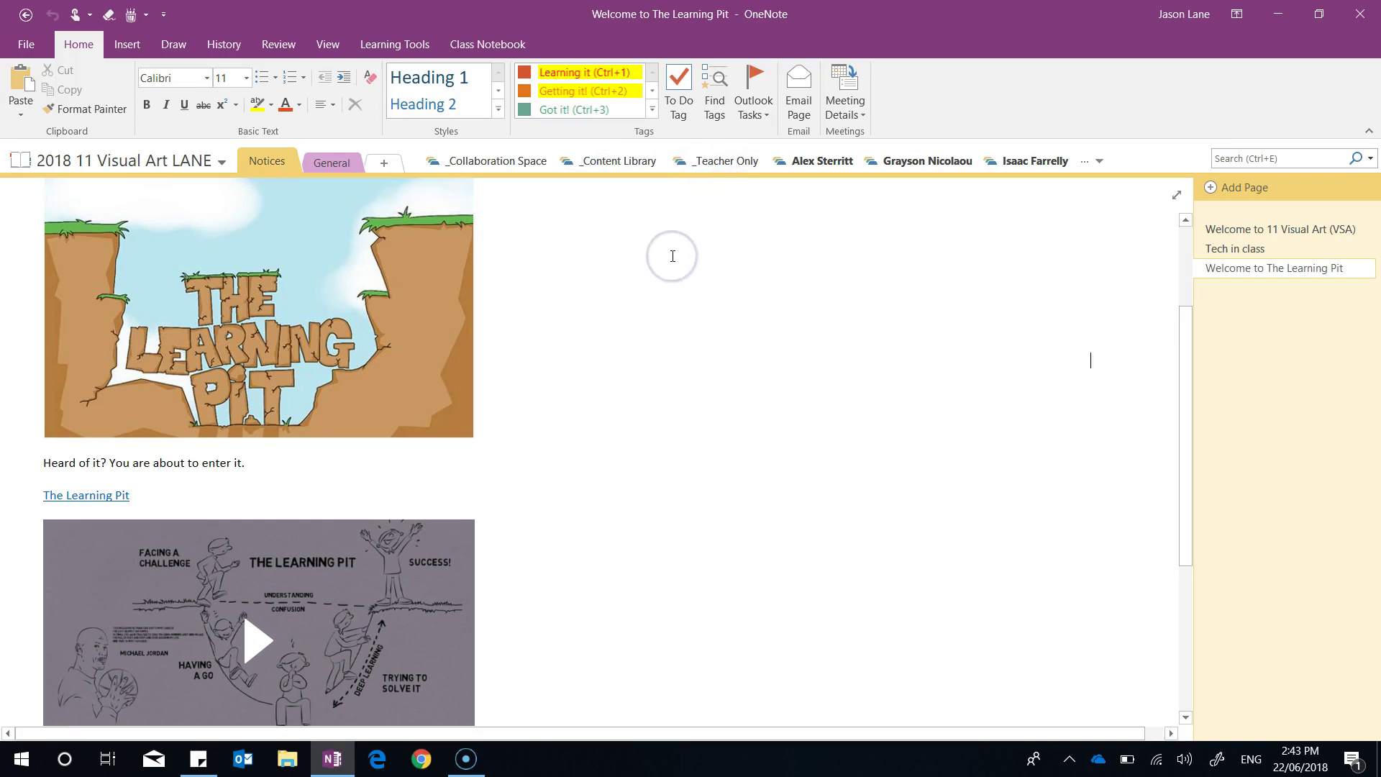
click(485, 46)
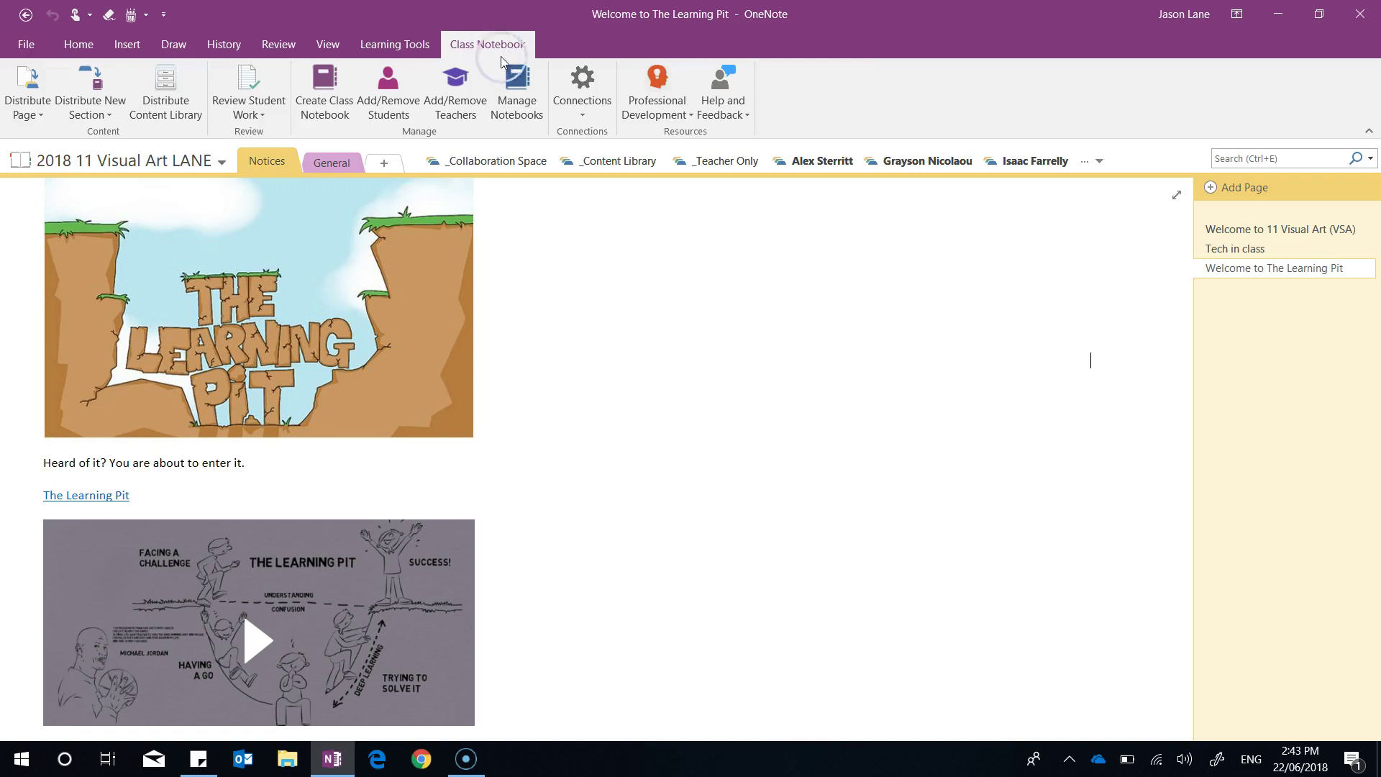
Open Manage Notebooks and scroll down past 7 Blue Library and Elearning Test Class Notebook to the QCS notebook.
click(518, 96)
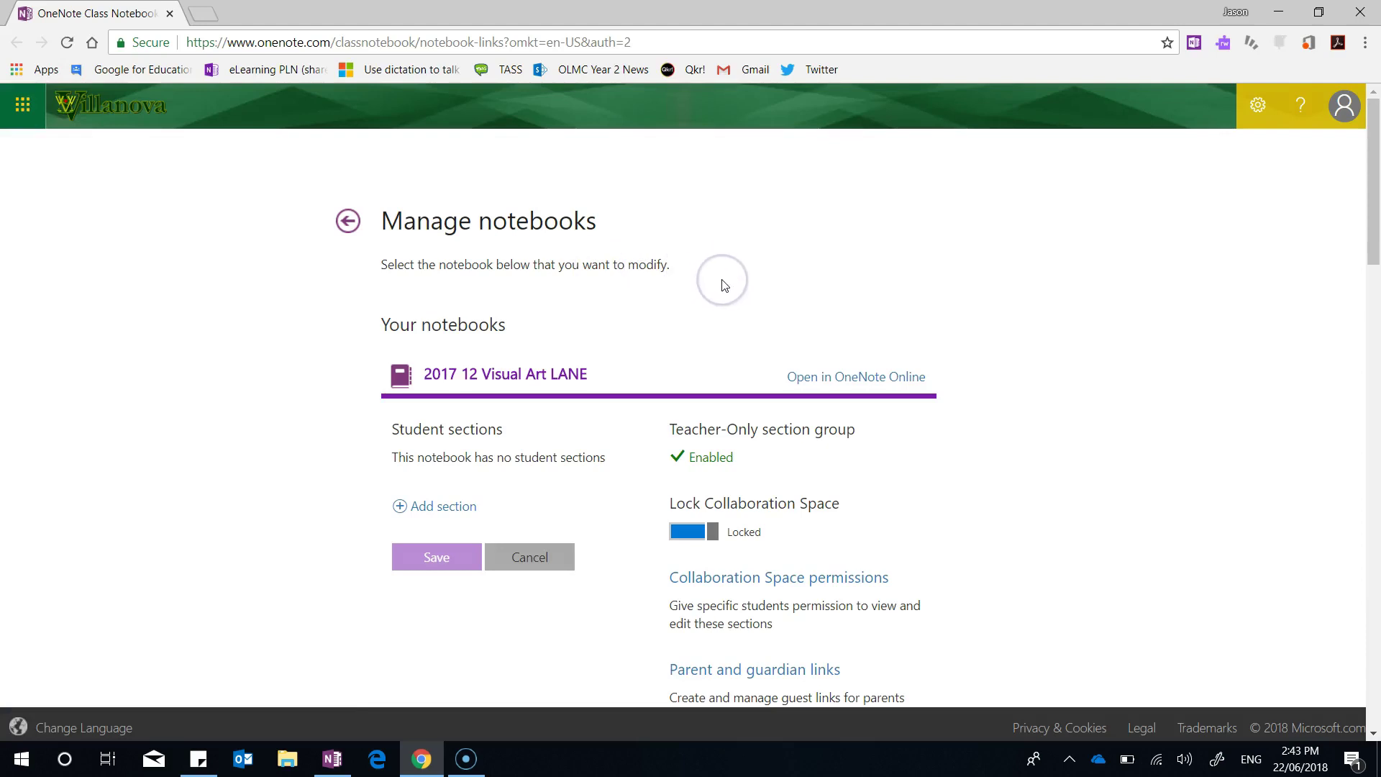
scroll(695, 305, down, 10)
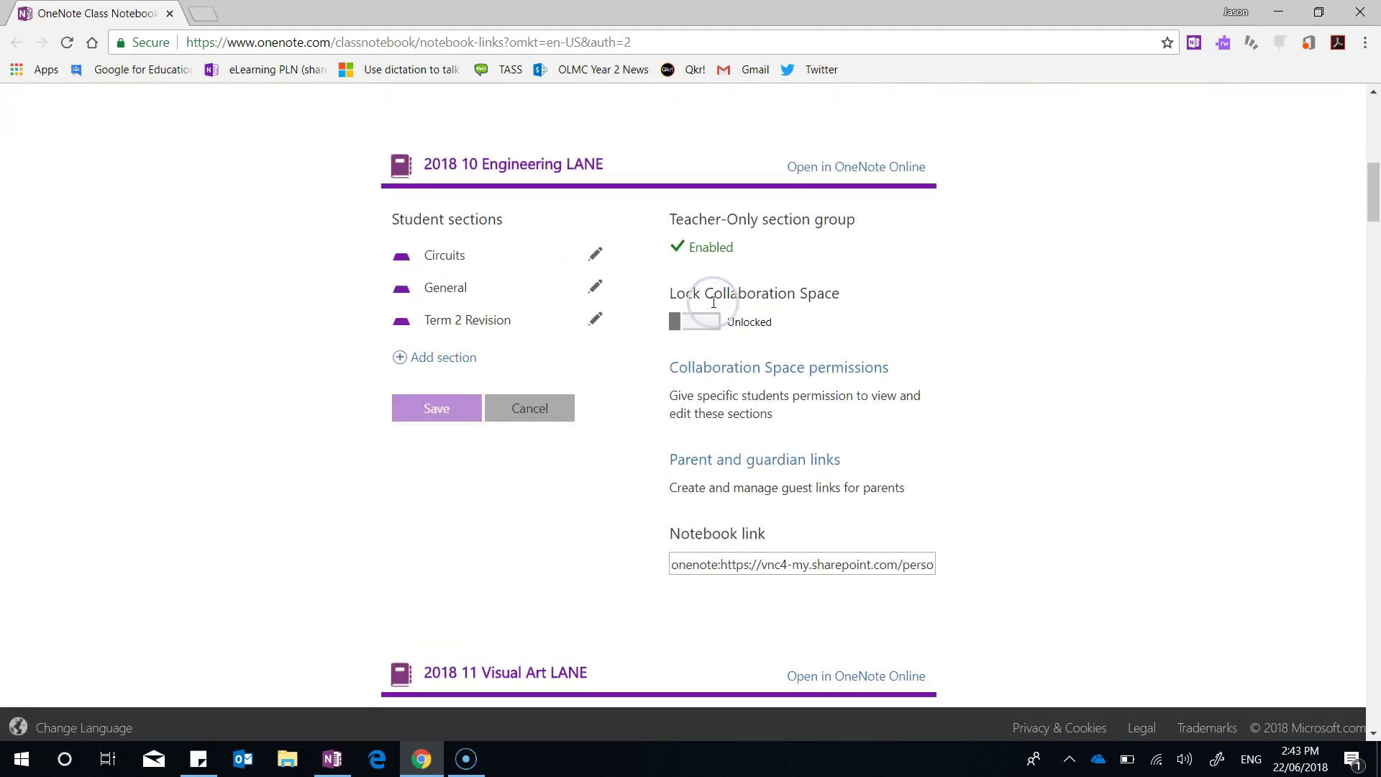
scroll(719, 322, down, 3)
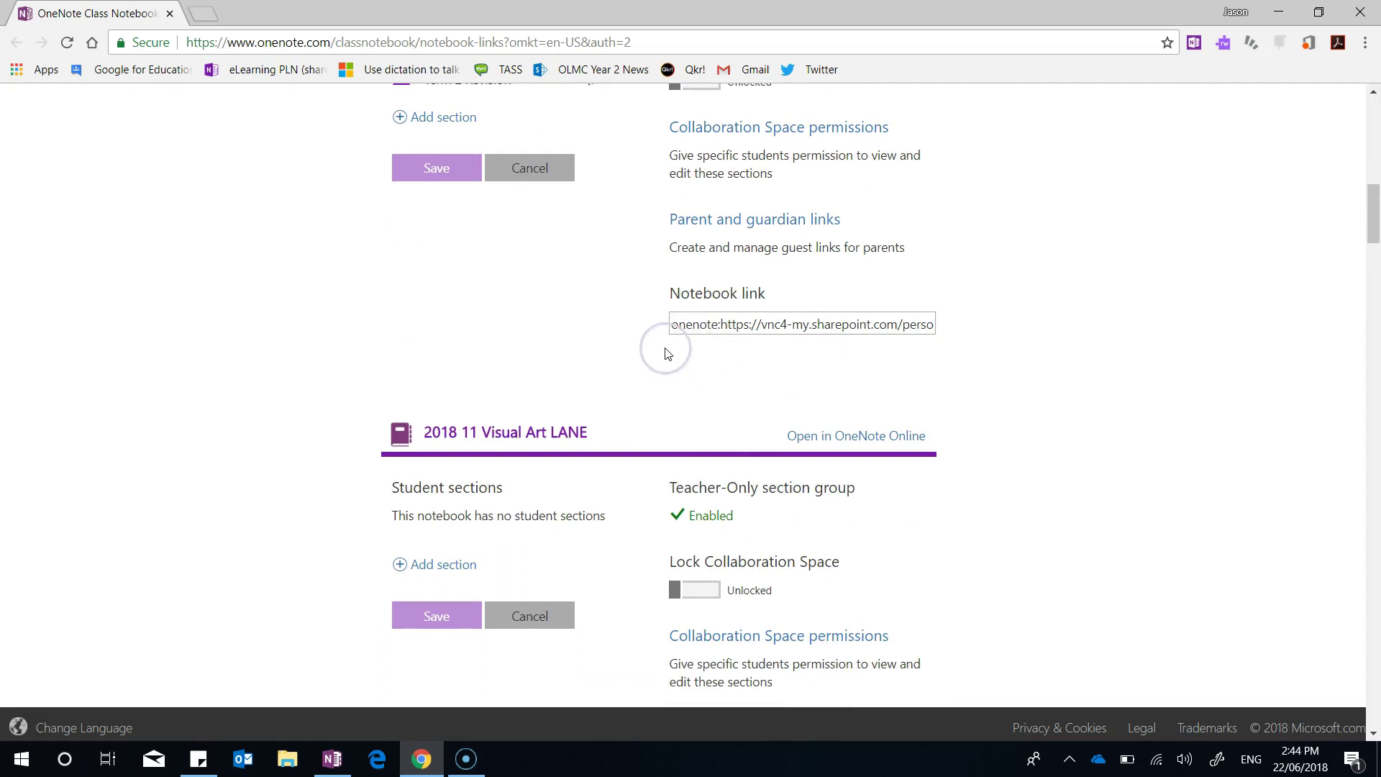
scroll(691, 351, down, 2)
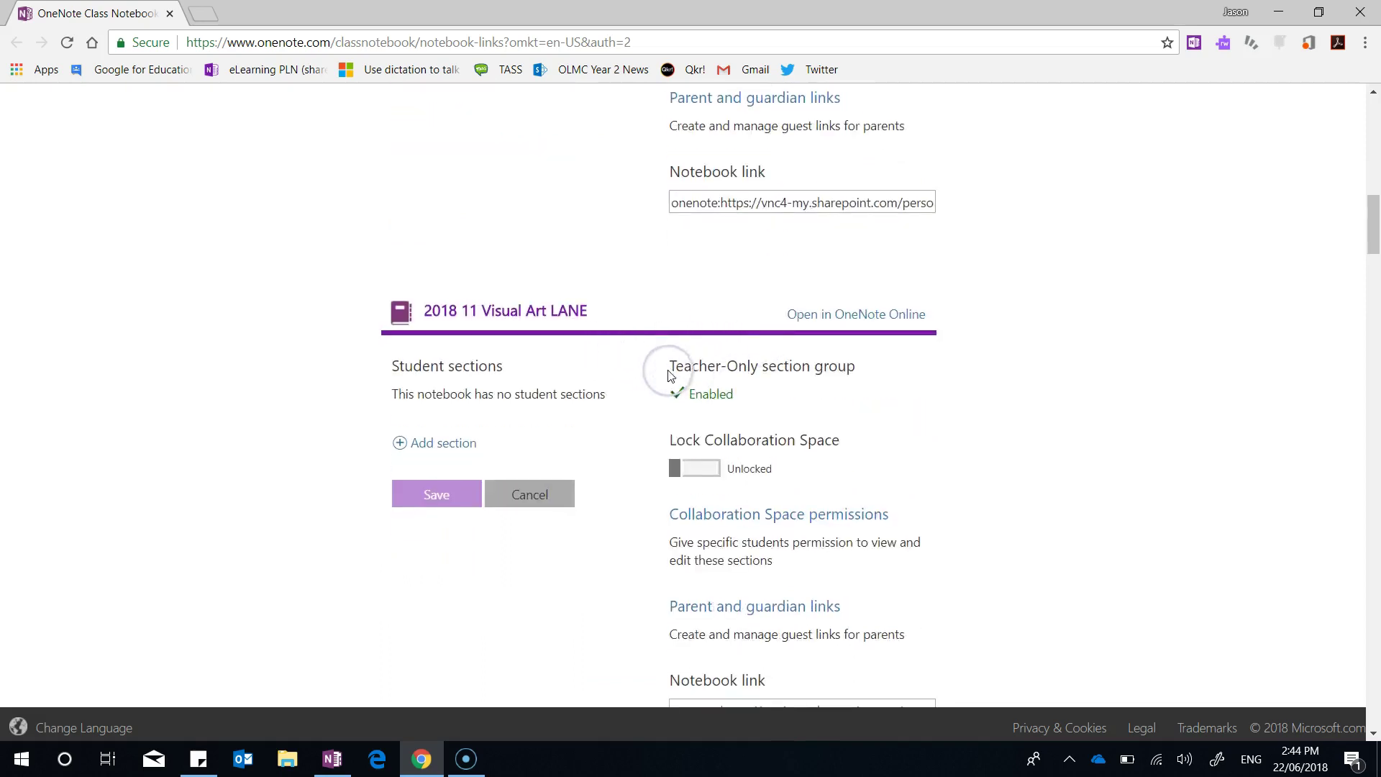
scroll(679, 370, down, 3)
scroll(570, 330, down, 9)
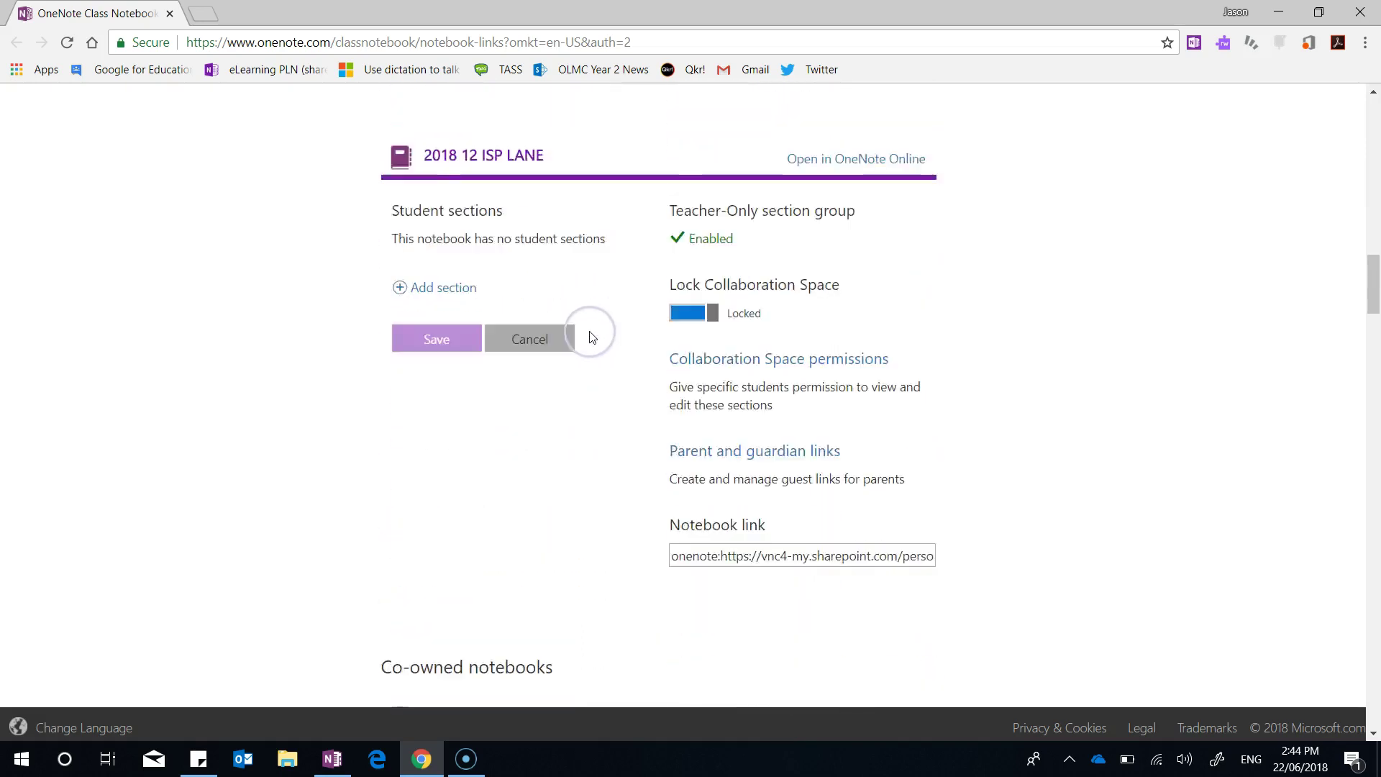
scroll(594, 338, down, 4)
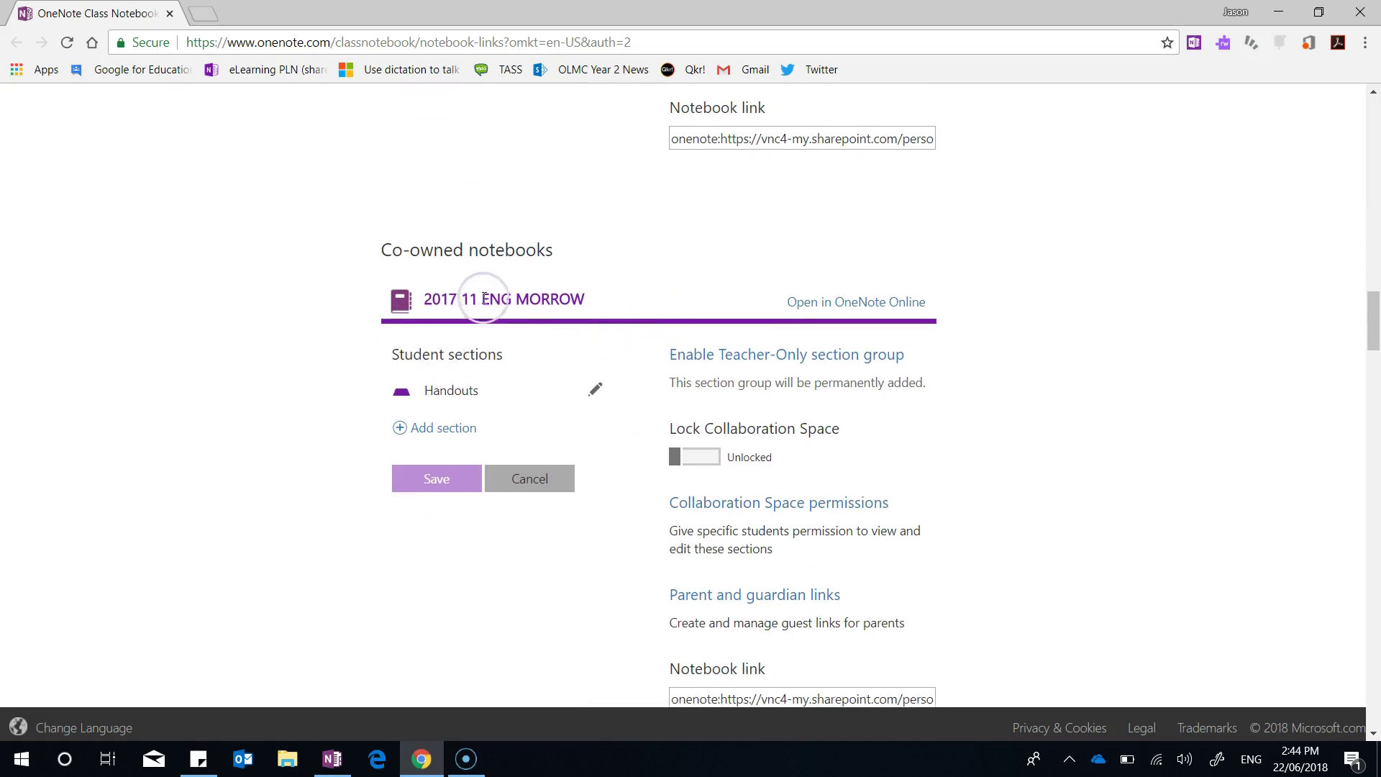
scroll(495, 310, down, 6)
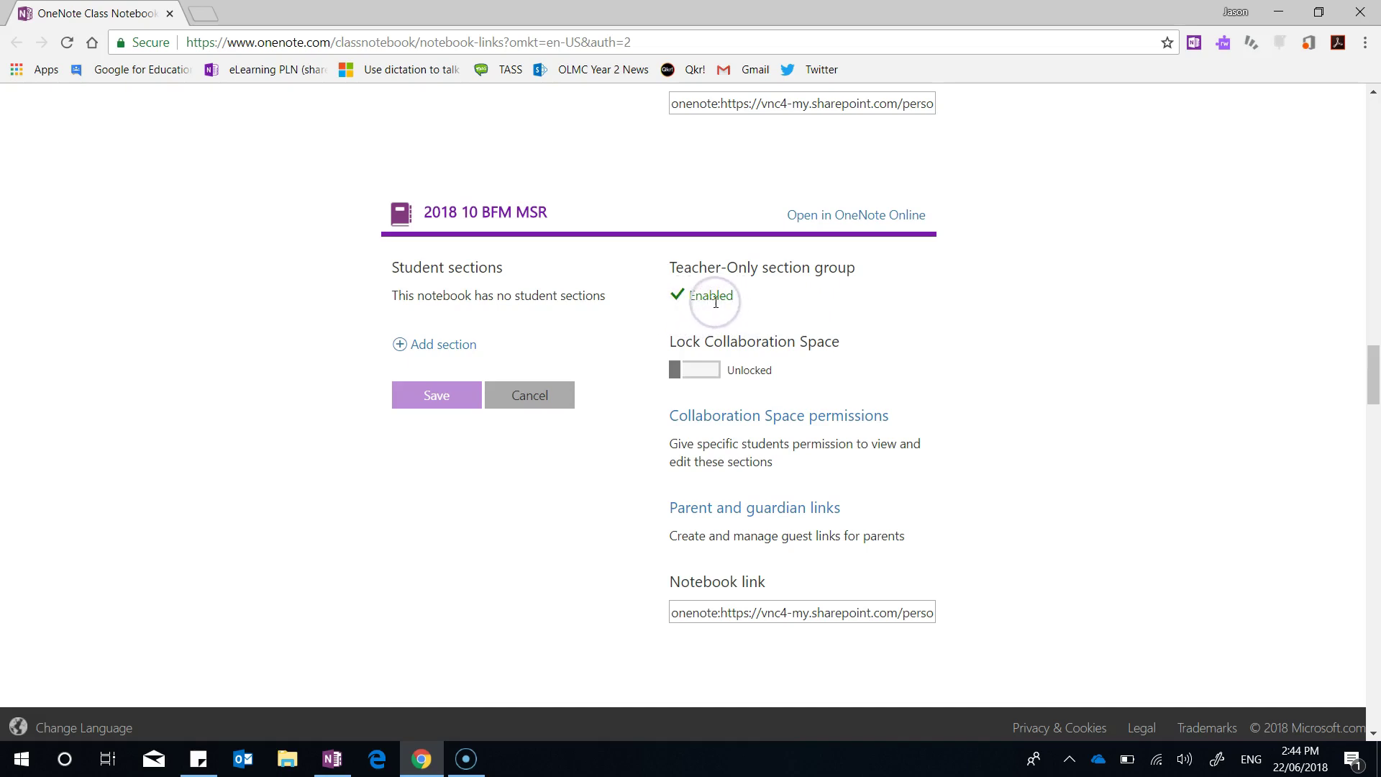
scroll(723, 302, down, 2)
scroll(722, 302, down, 6)
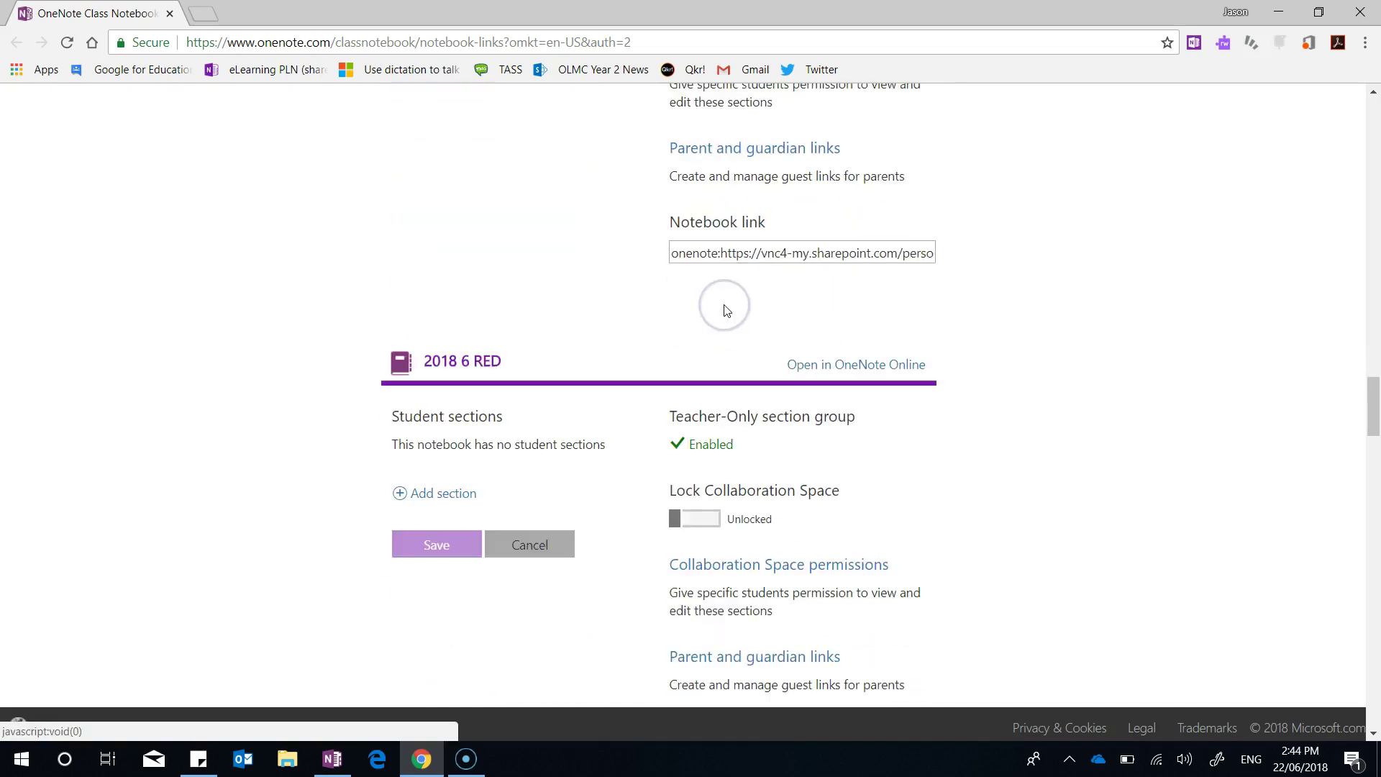
scroll(725, 311, down, 8)
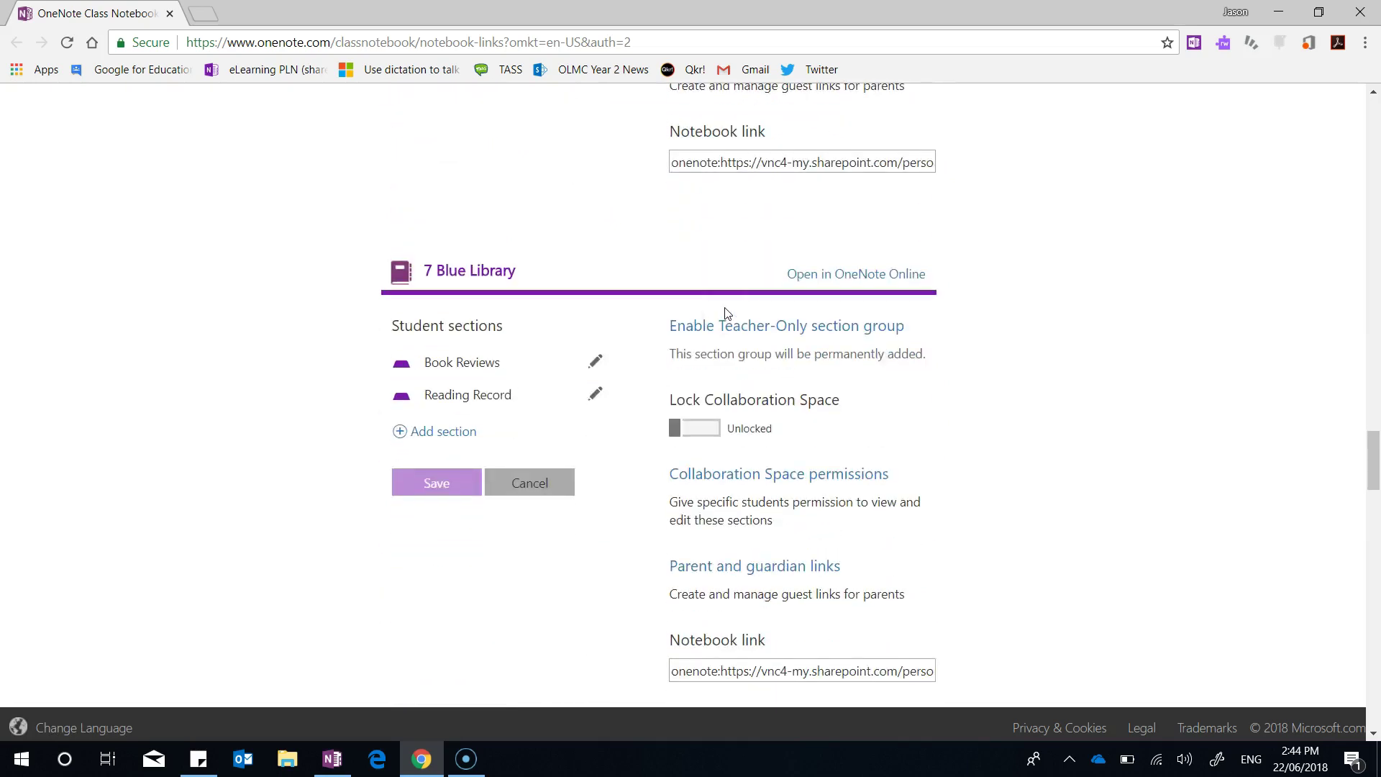
scroll(725, 312, down, 10)
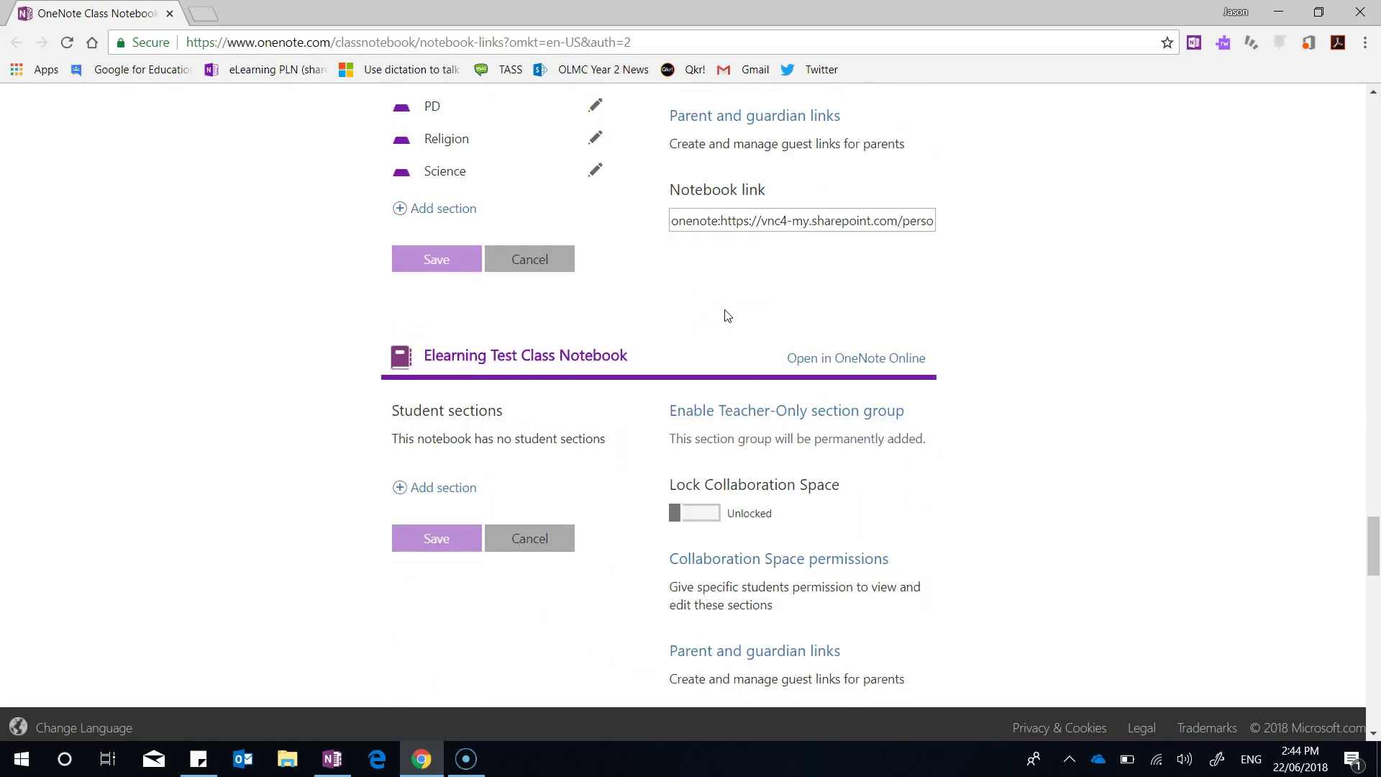
scroll(725, 309, down, 7)
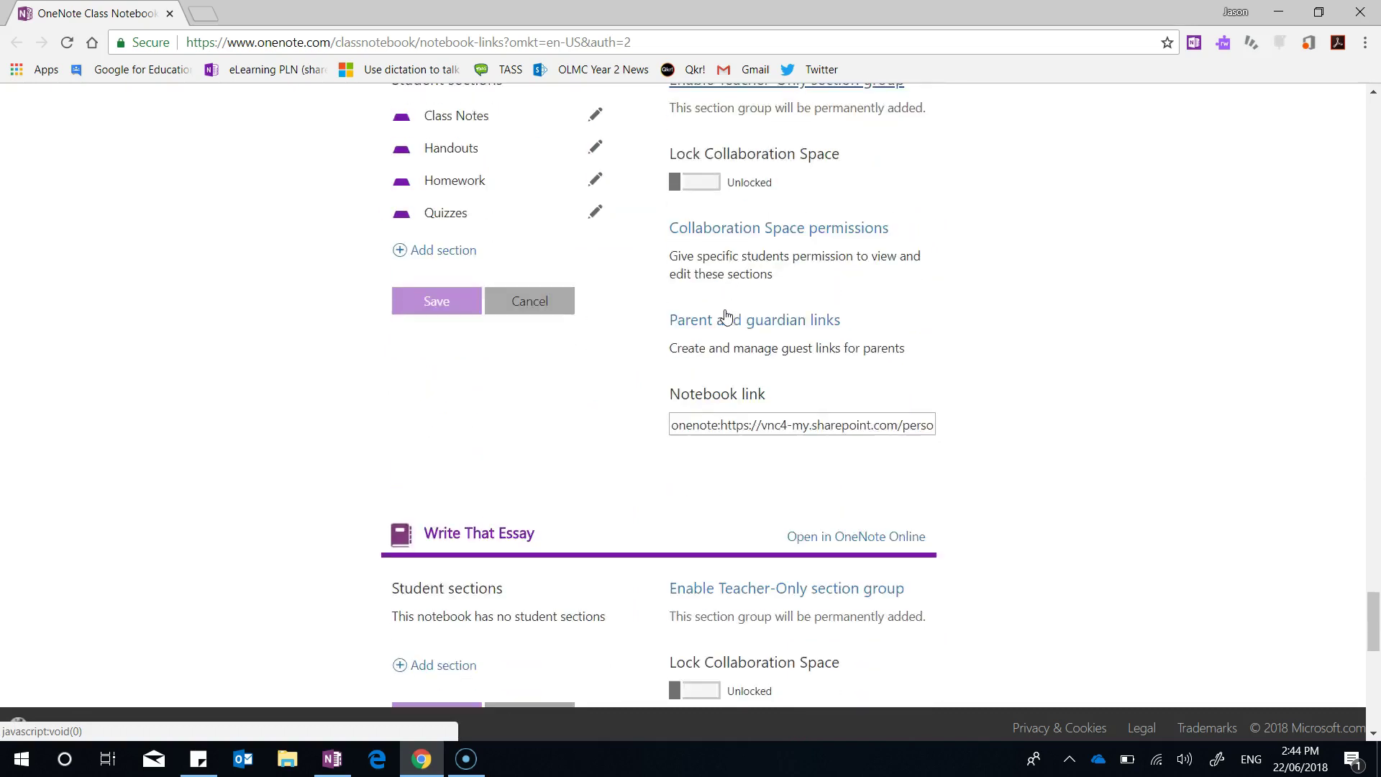
Enable the Teacher-Only section group for the QCS notebook and confirm it shows Enabled.
scroll(728, 317, up, 1)
click(634, 314)
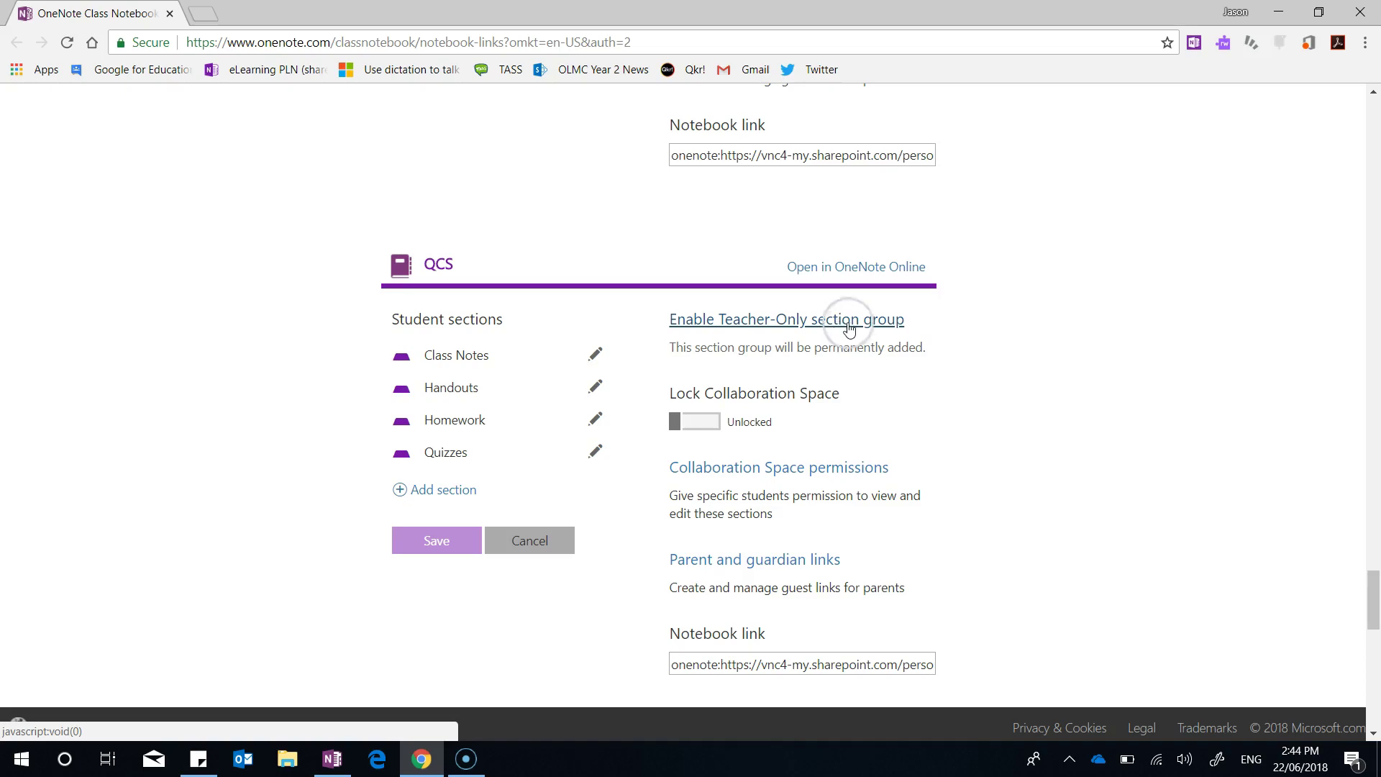
click(849, 324)
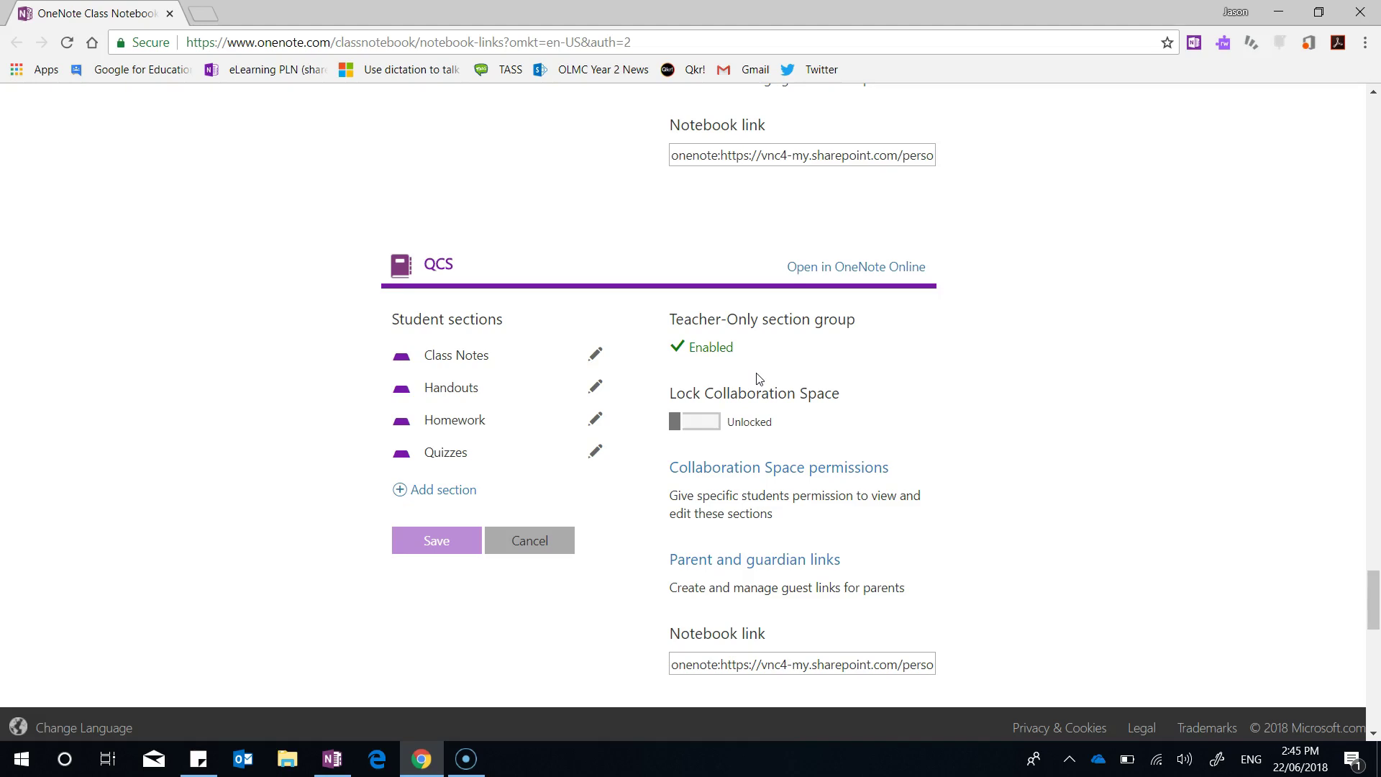
scroll(820, 360, down, 3)
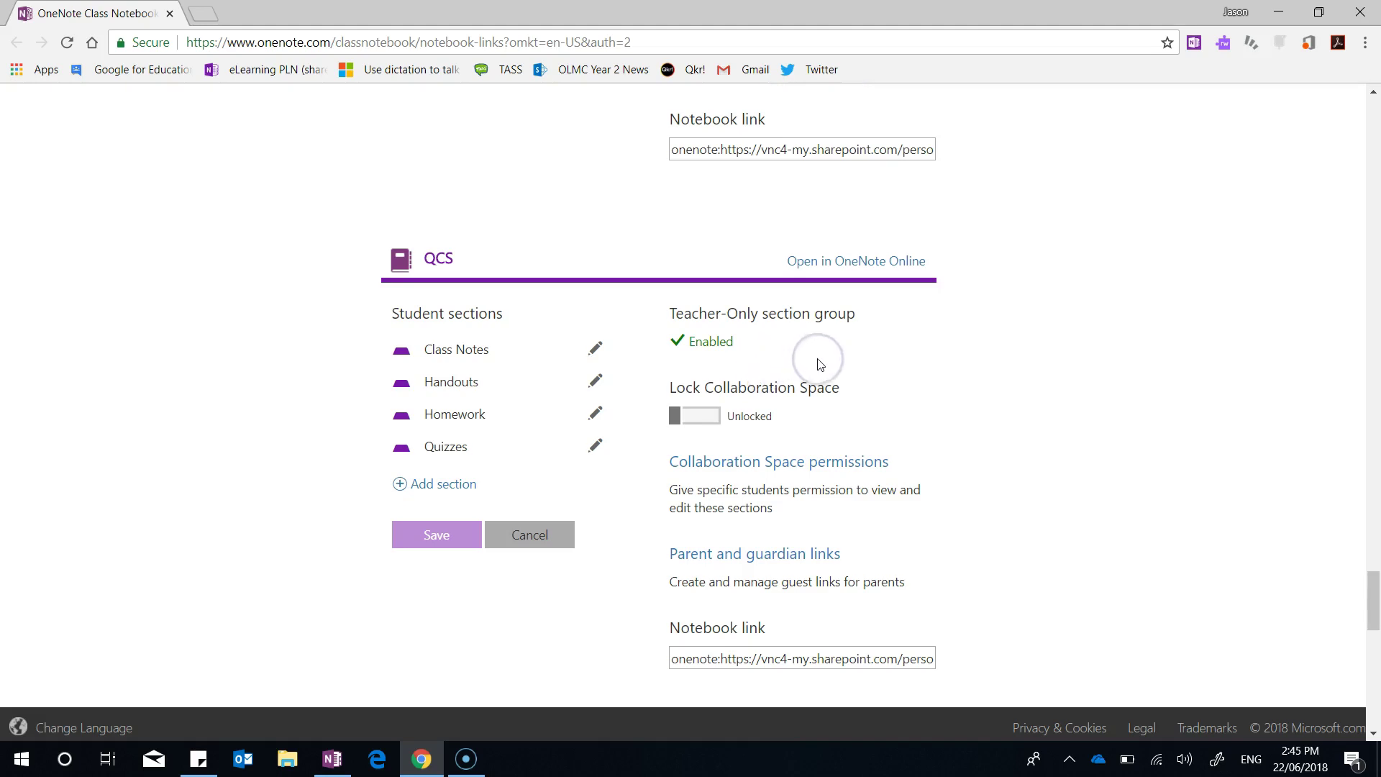
scroll(832, 351, down, 2)
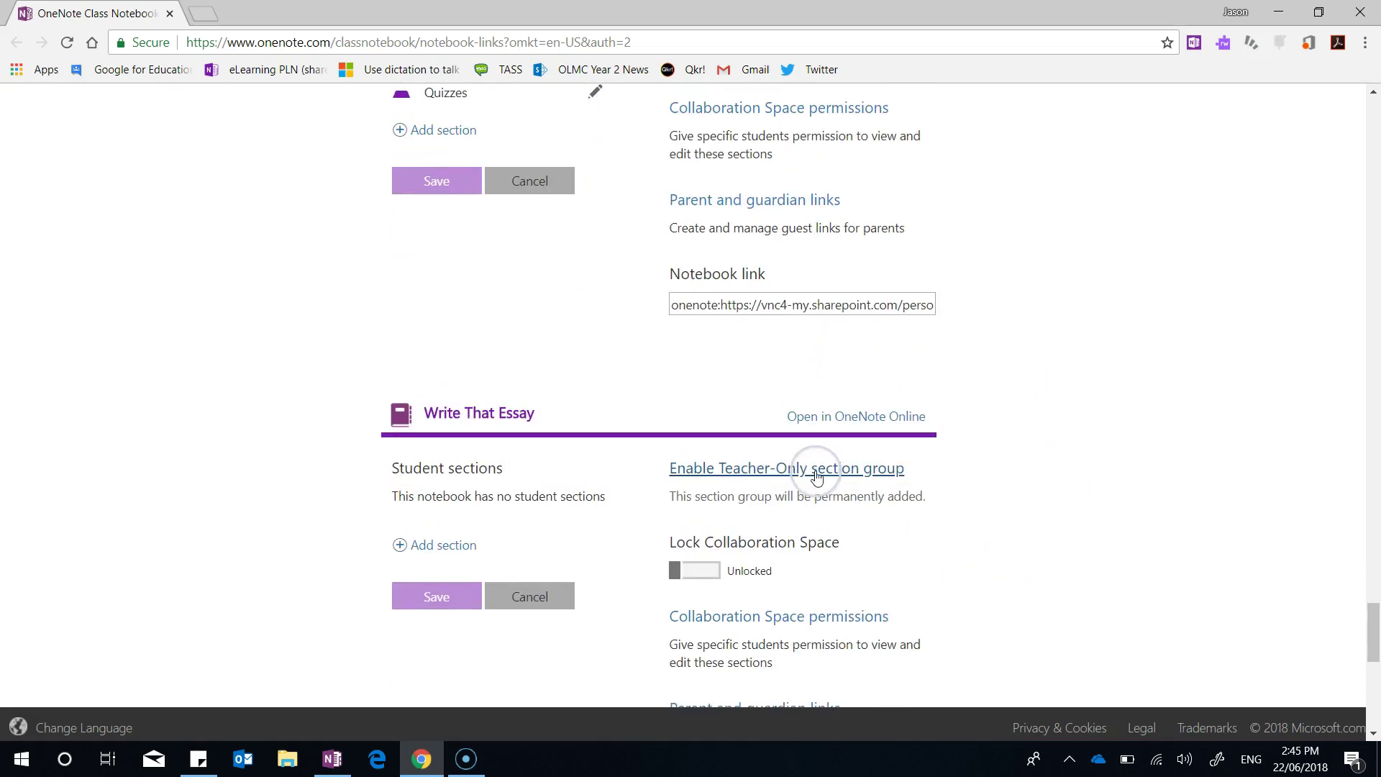
scroll(1088, 450, down, 5)
scroll(1101, 424, up, 5)
scroll(1094, 421, up, 6)
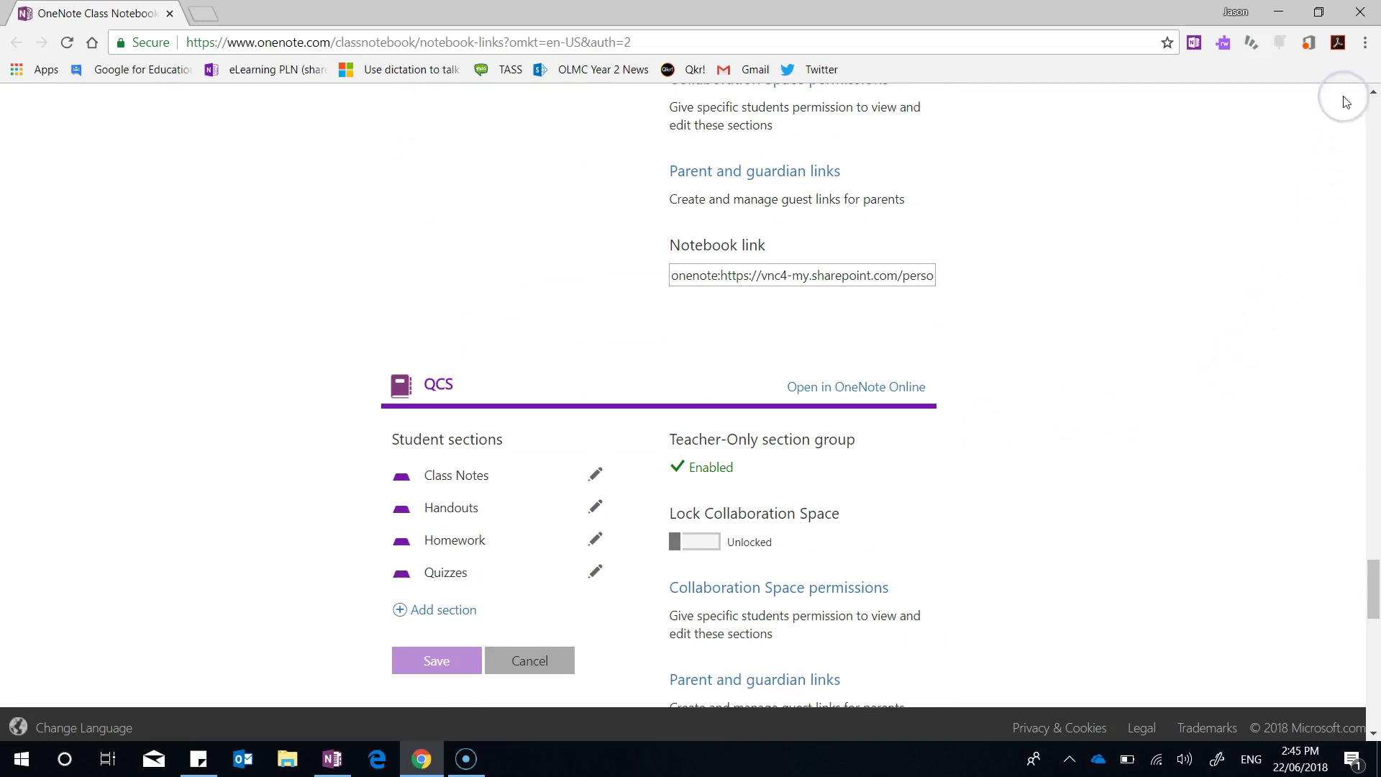
Close Chrome and open the Term 2 section in the _Content Library section group.
click(1361, 14)
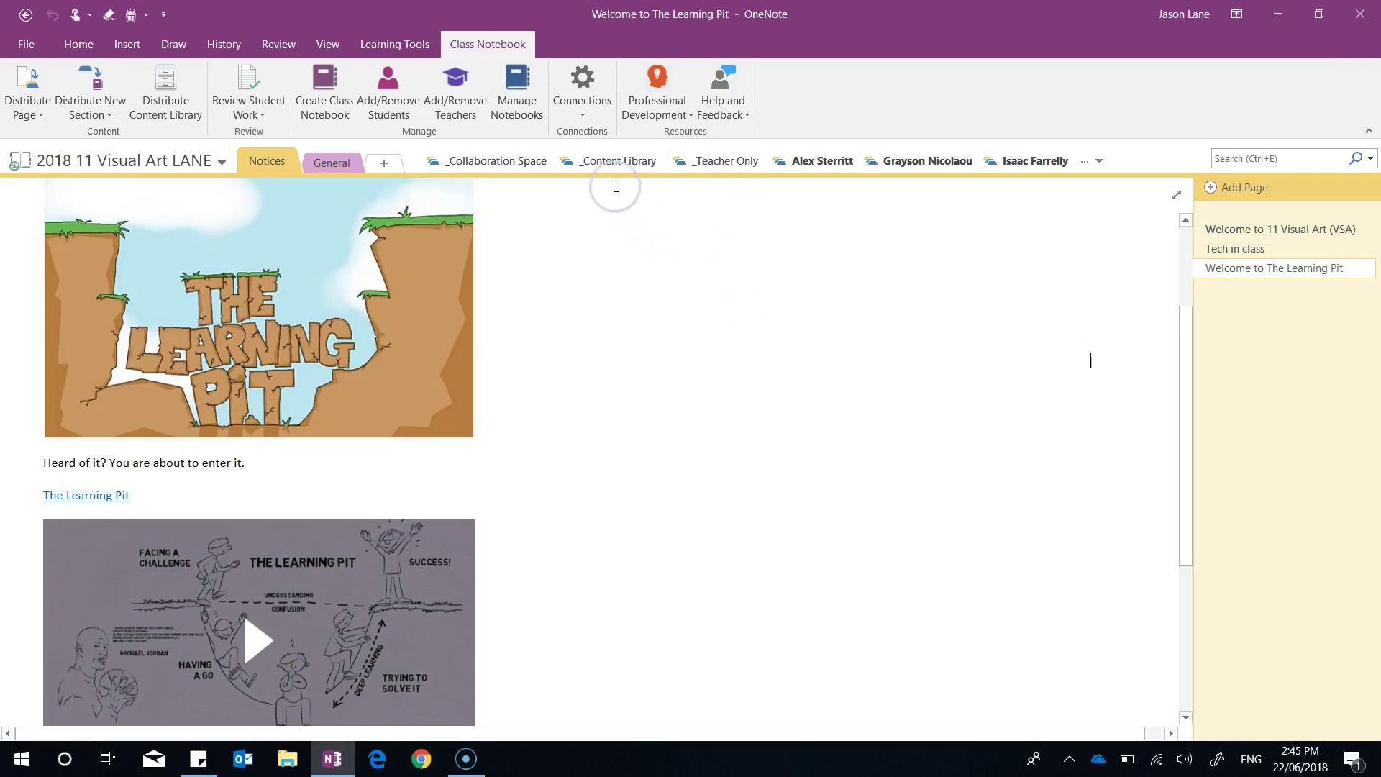
click(607, 160)
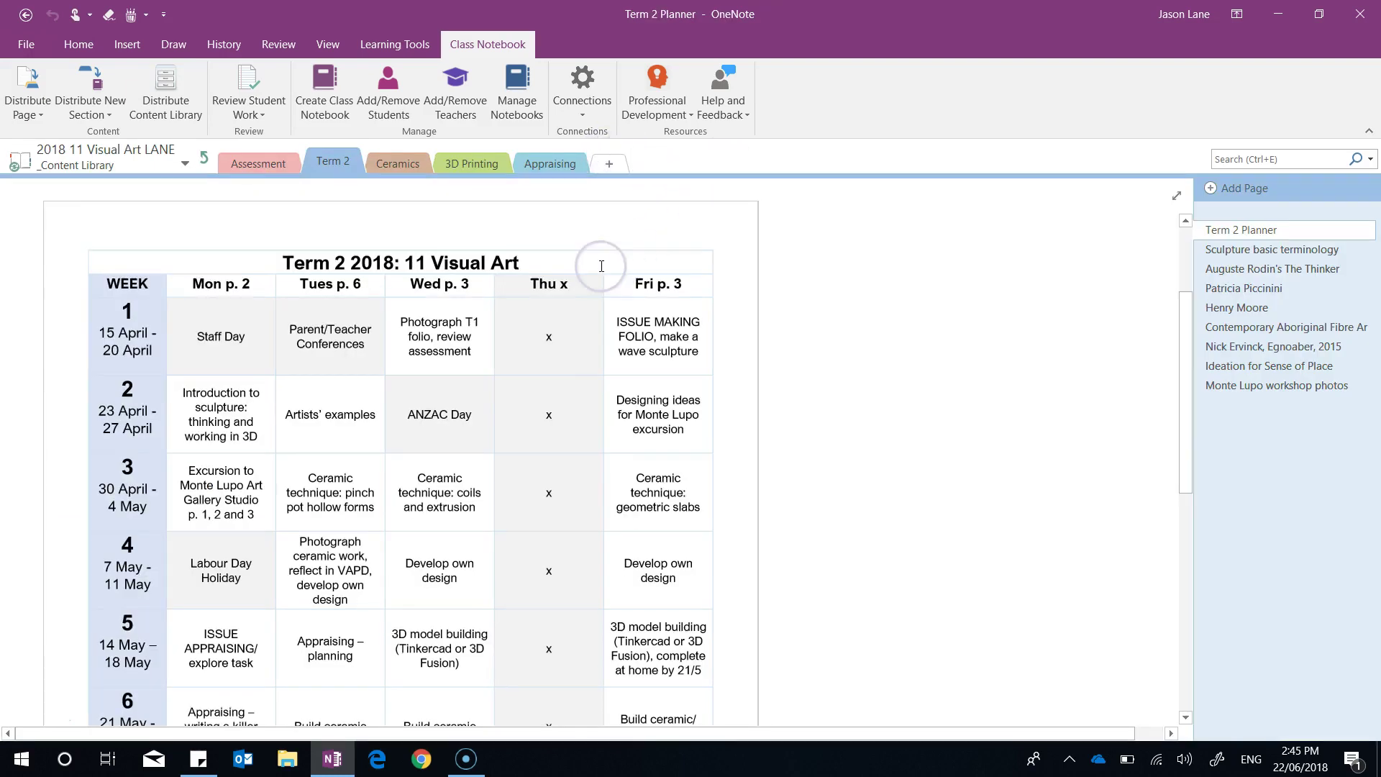
click(326, 162)
Move the Term 2 section into the _Teacher Only section group using Move or Copy.
right_click(327, 162)
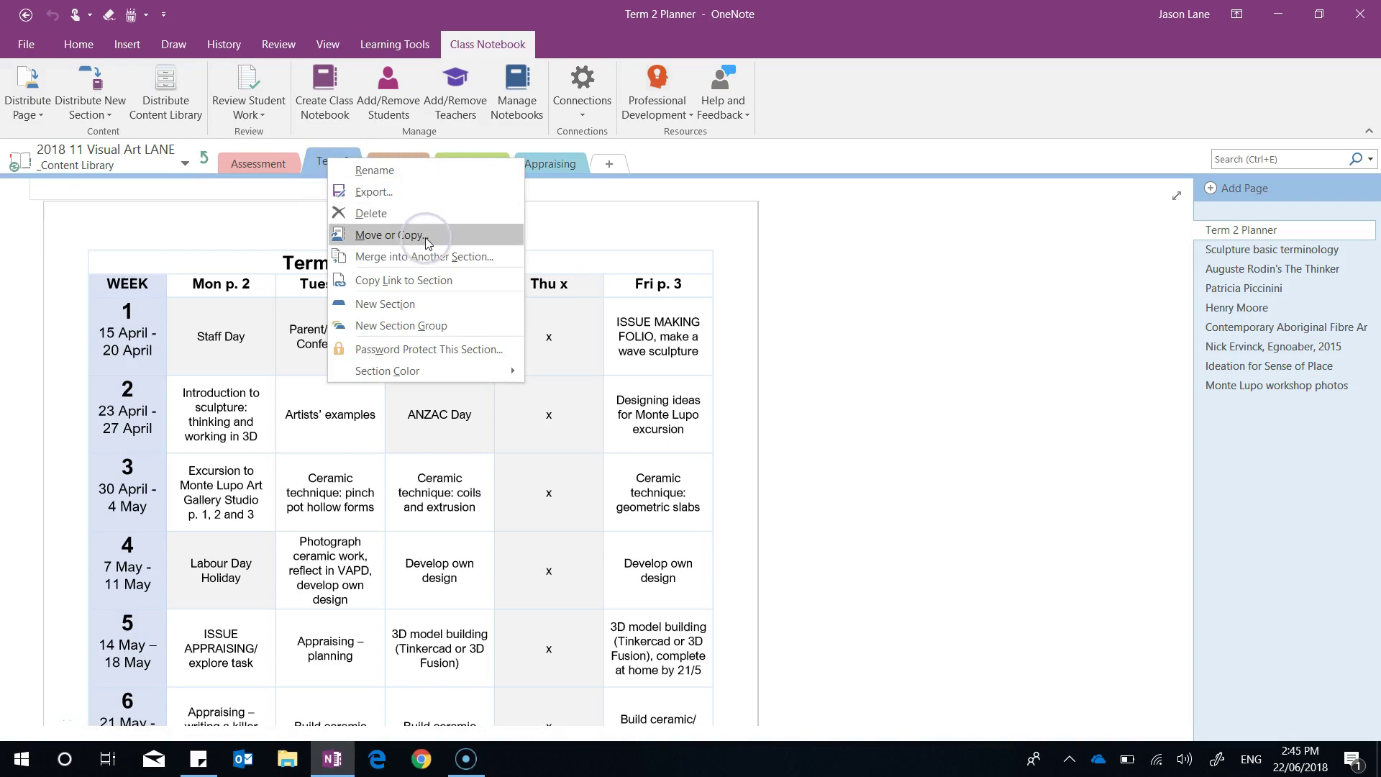
click(446, 235)
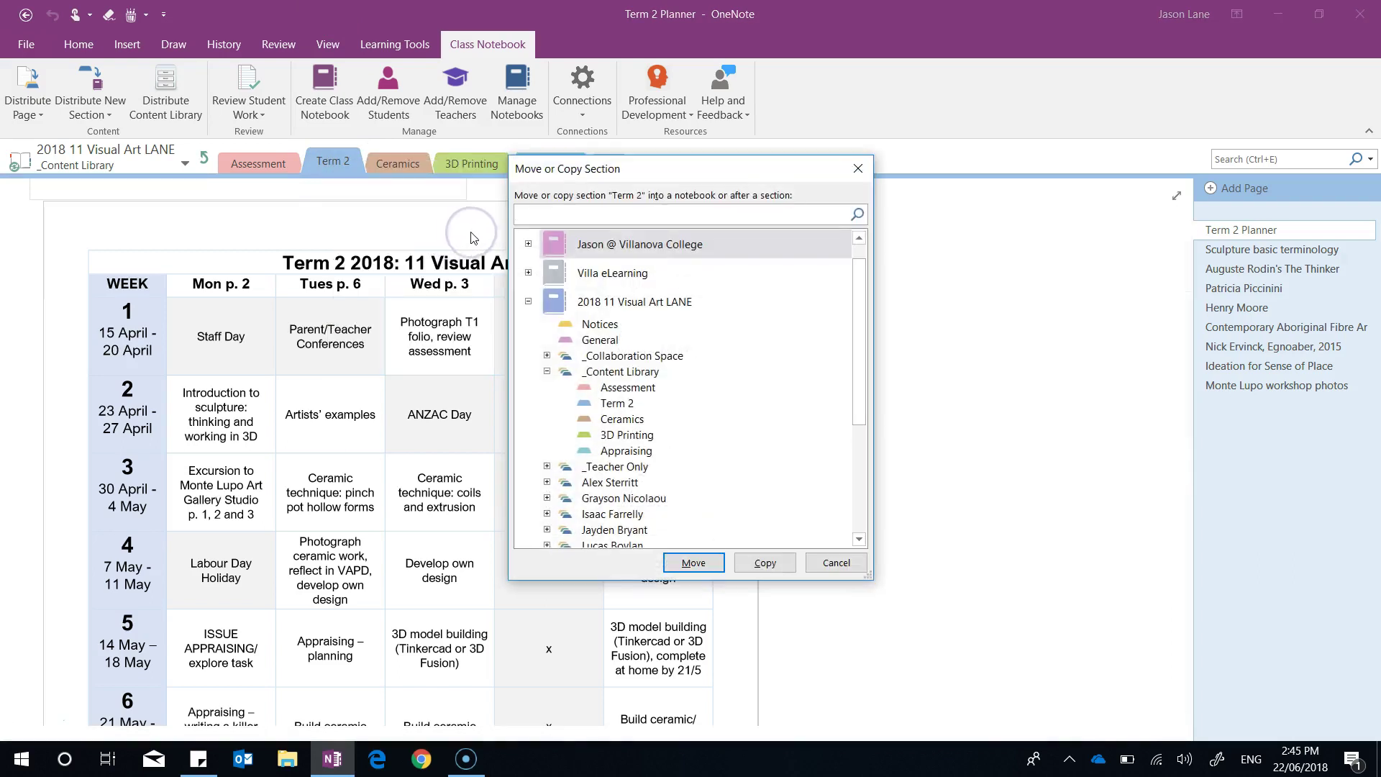
click(548, 467)
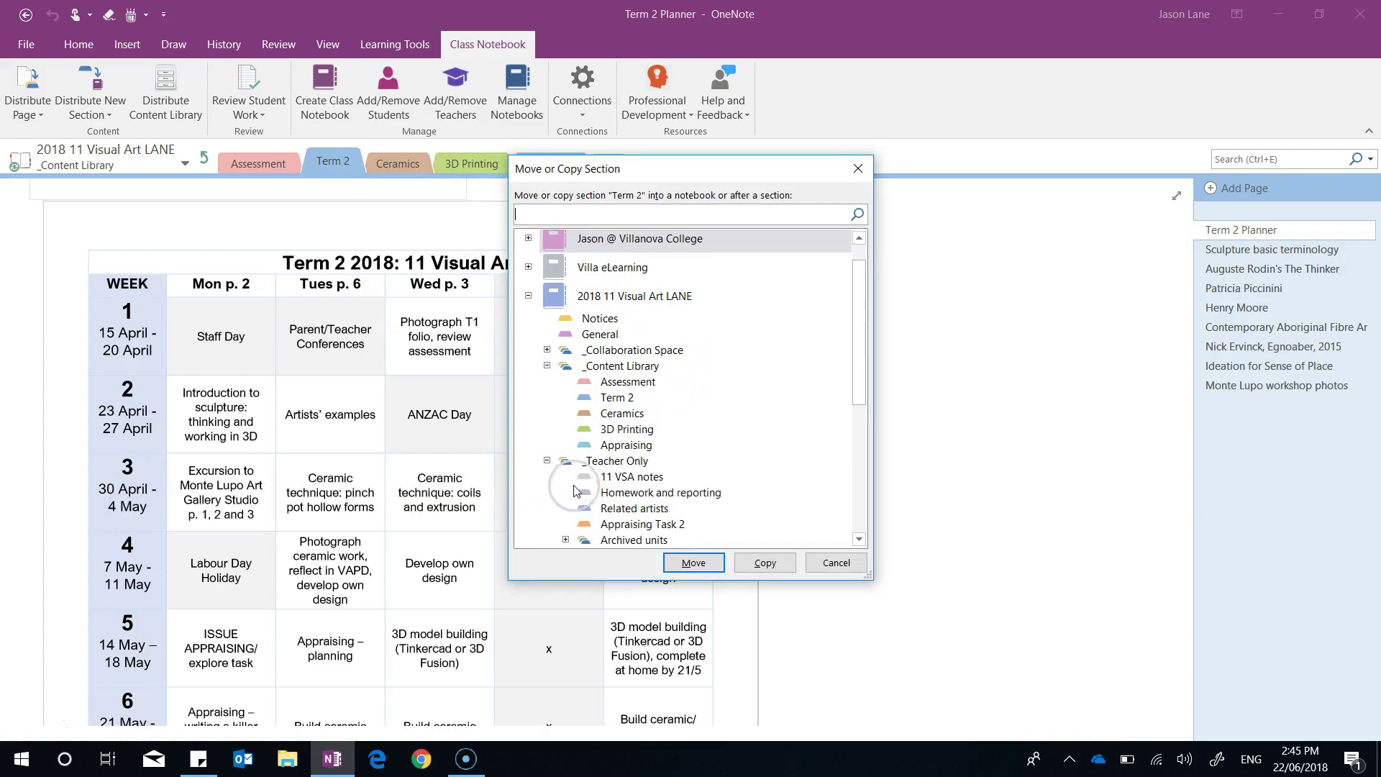
click(631, 462)
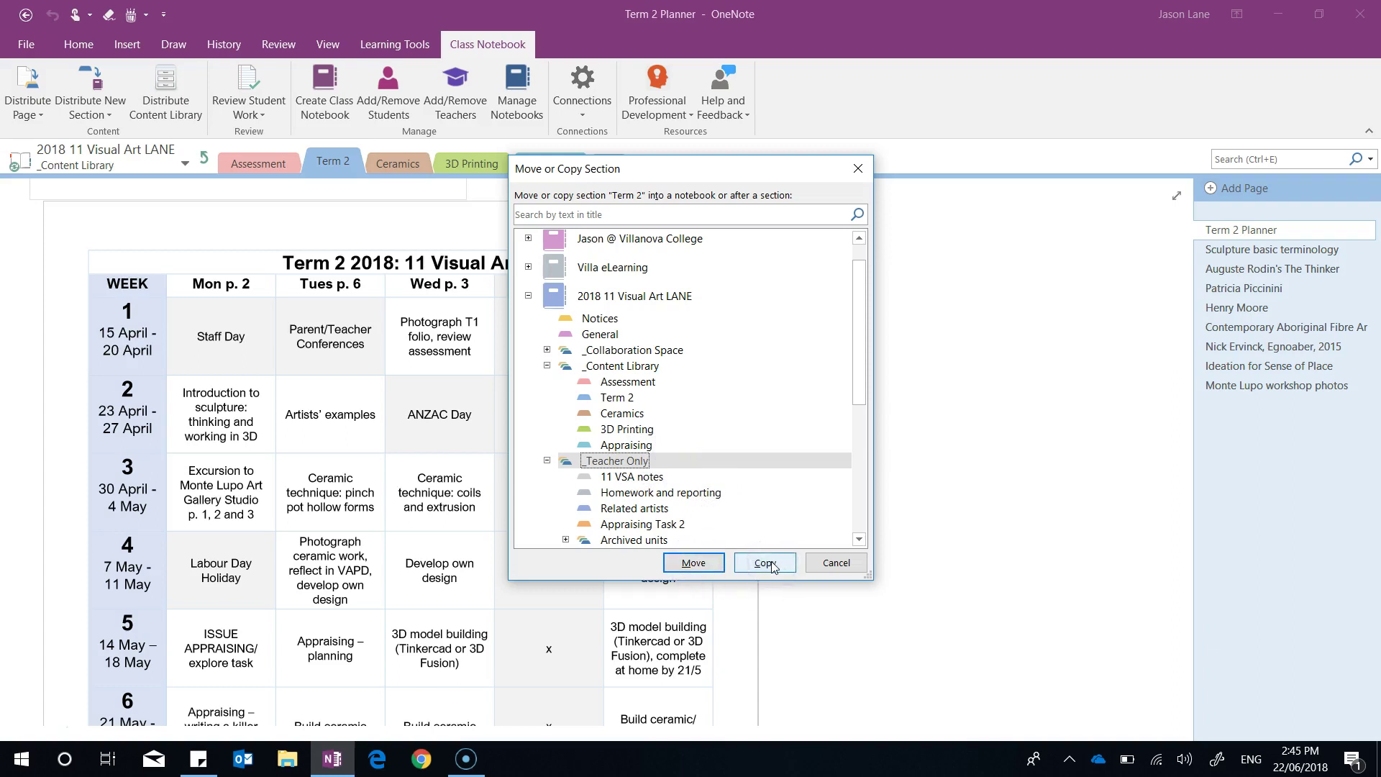
click(691, 564)
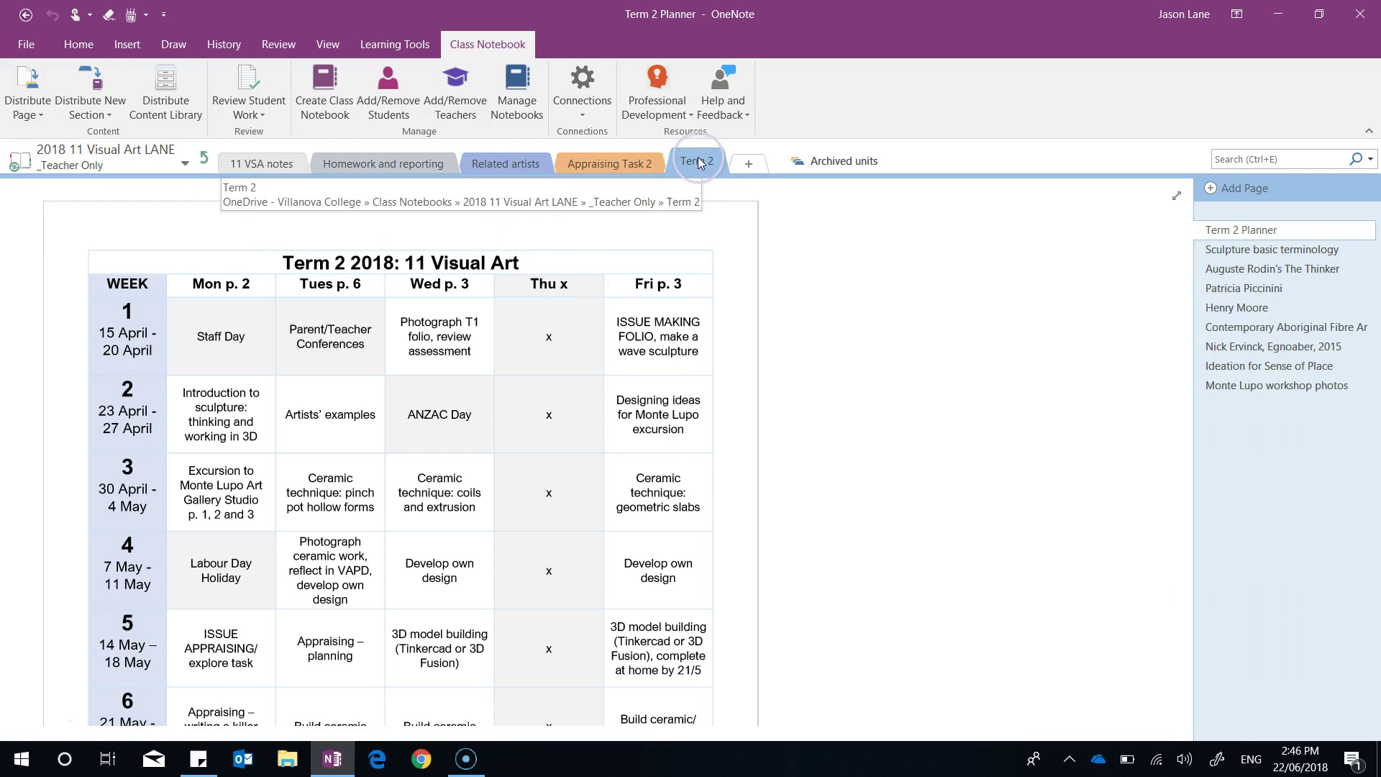
Return to the notebook's top level and open _Content Library to confirm Term 2 is gone.
click(206, 157)
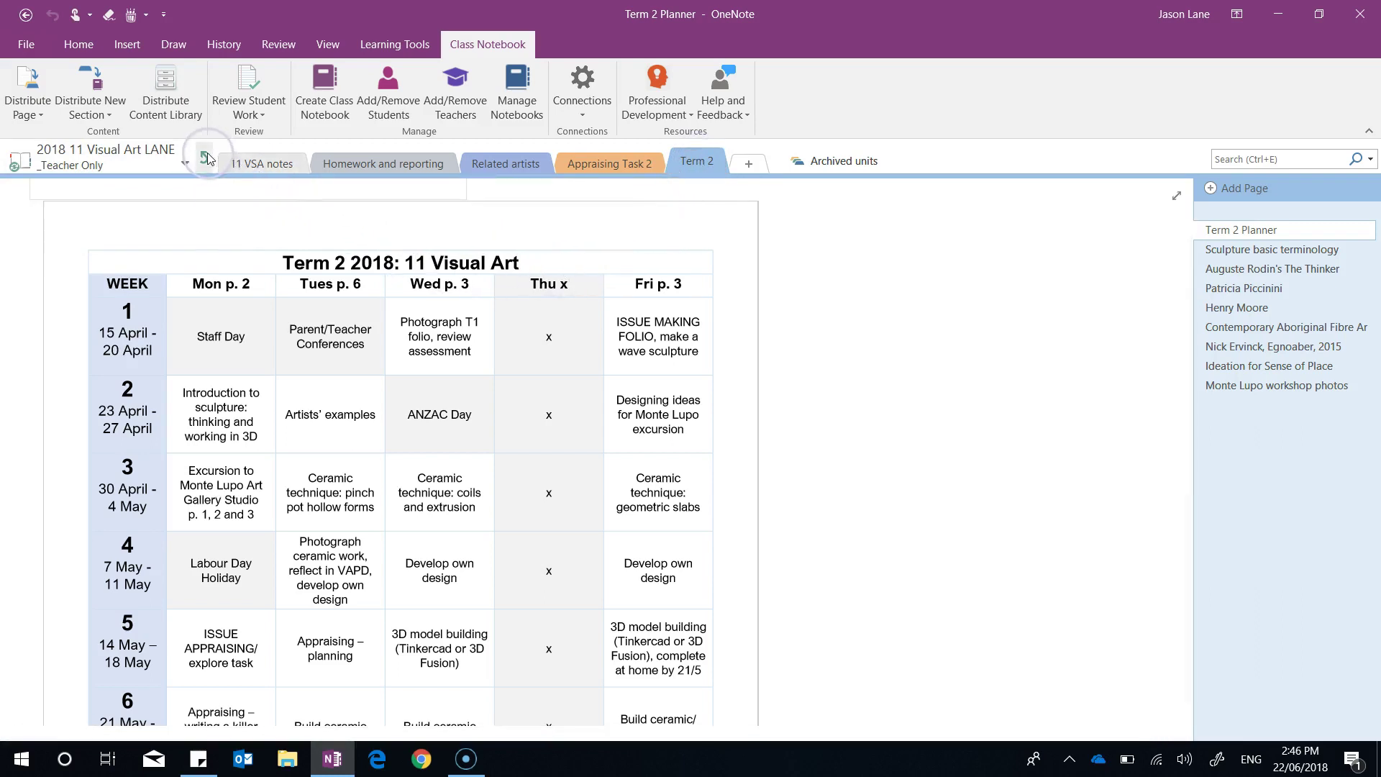
click(615, 163)
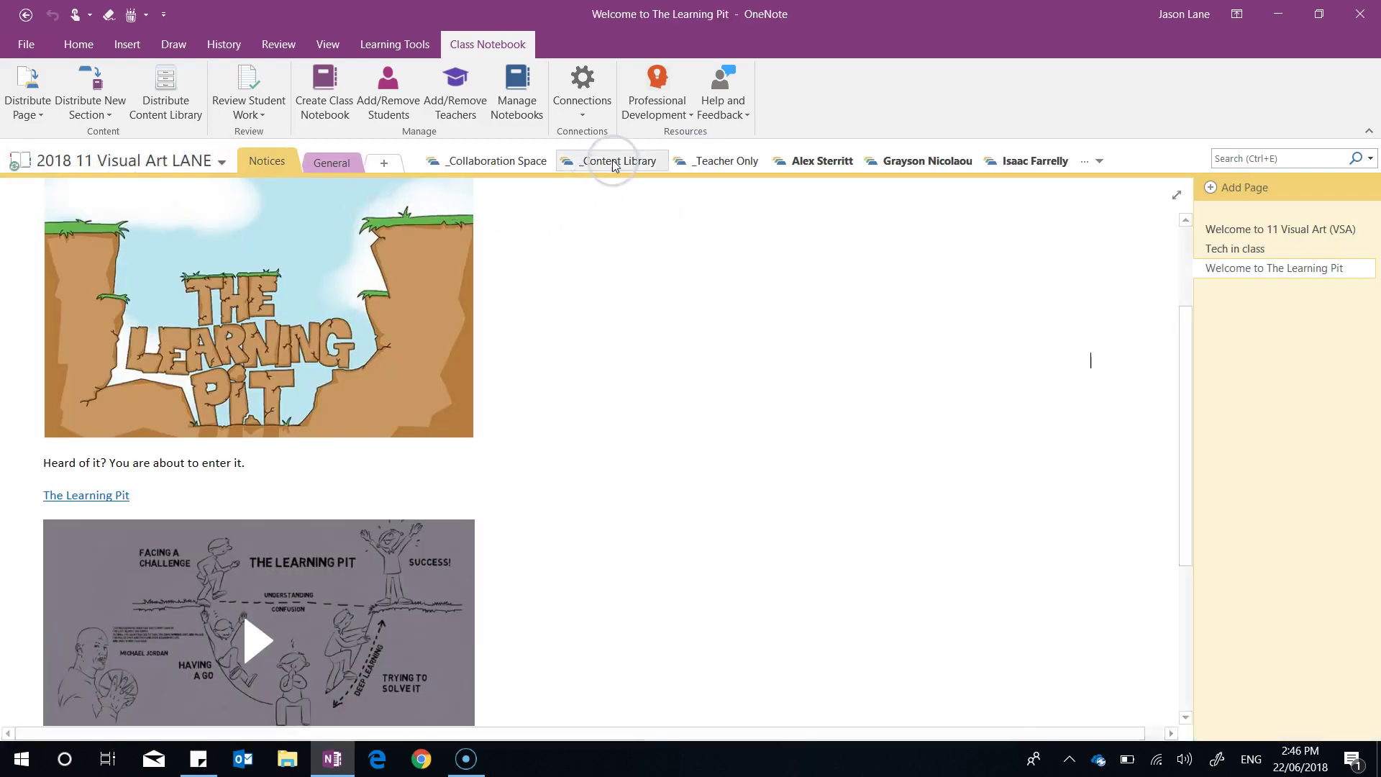